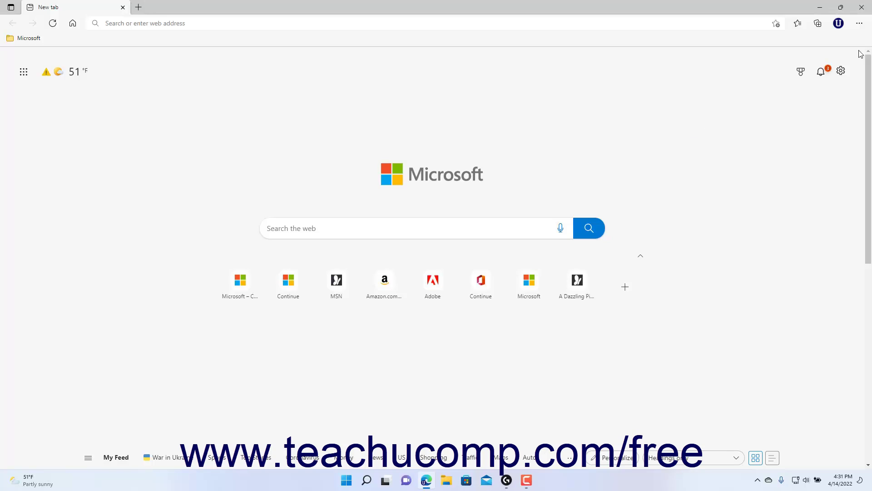
# Show the Settings and more menu from the toolbar's ... button
pyautogui.click(859, 25)
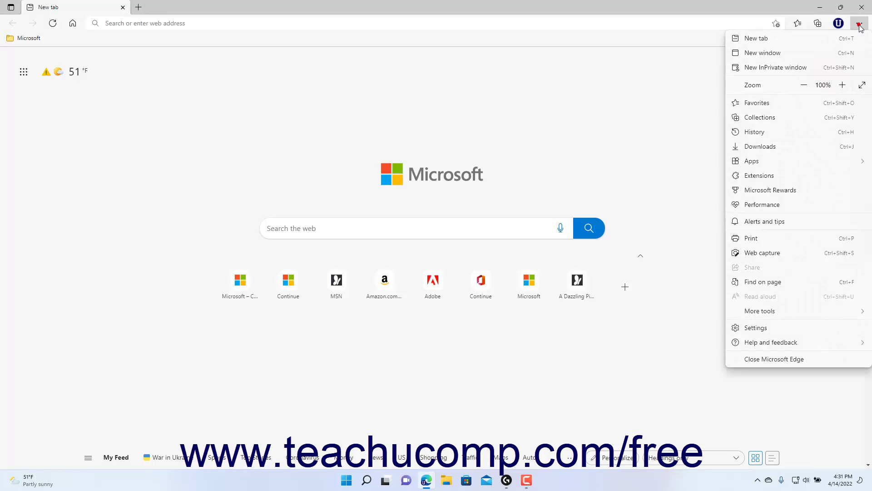
# Open History from the menu and leave it pinned beside the page after unpinning once
pyautogui.click(785, 132)
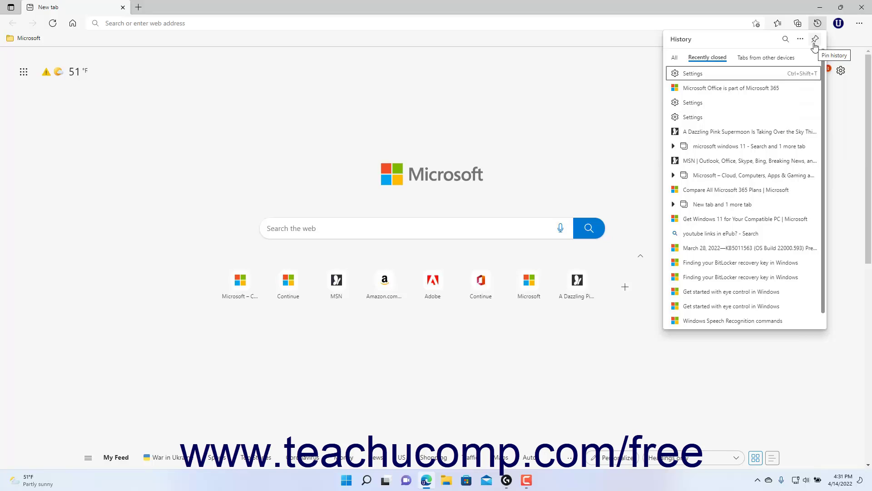
pyautogui.click(814, 43)
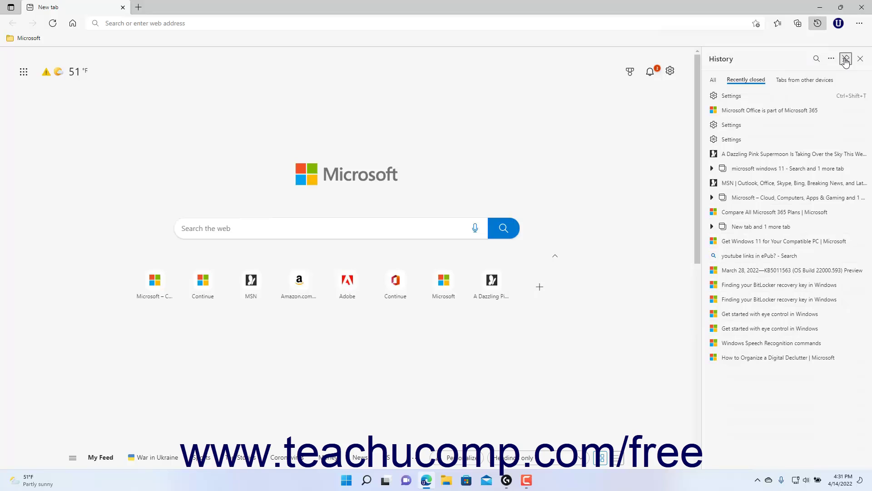
pyautogui.click(845, 60)
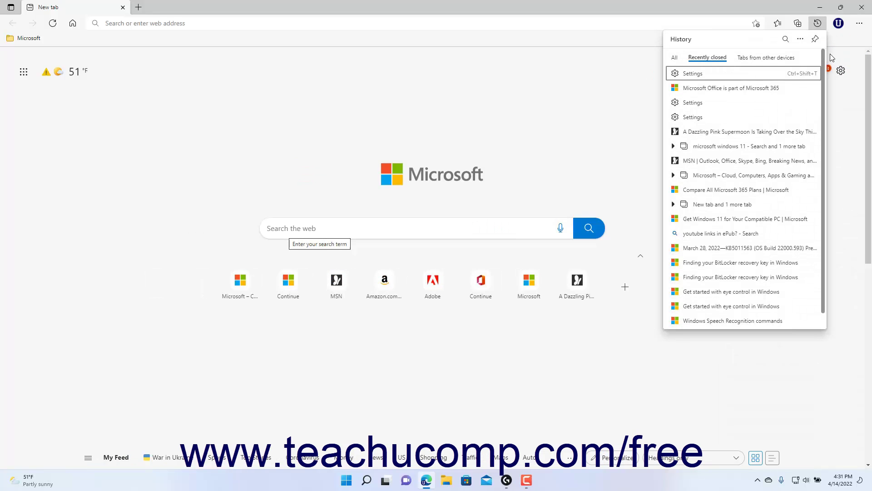
pyautogui.click(816, 40)
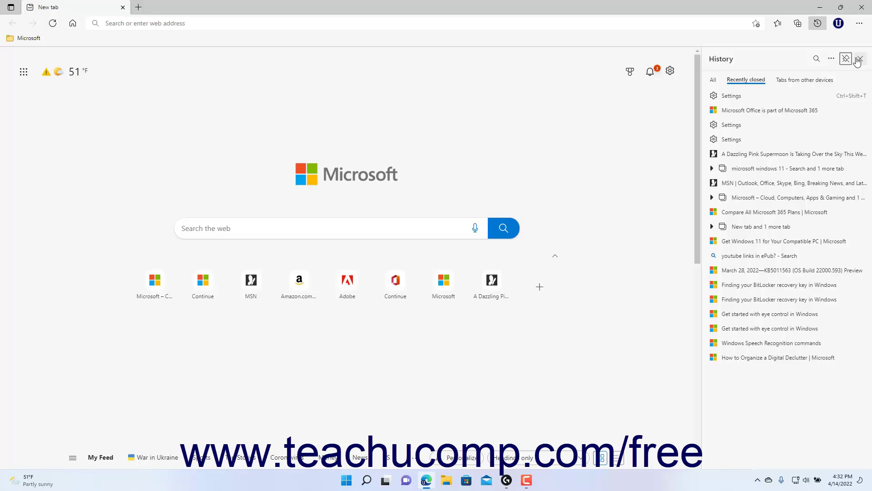
# Switch through All, Recently closed and Tabs from other devices, ending on the full date-grouped list
pyautogui.click(719, 80)
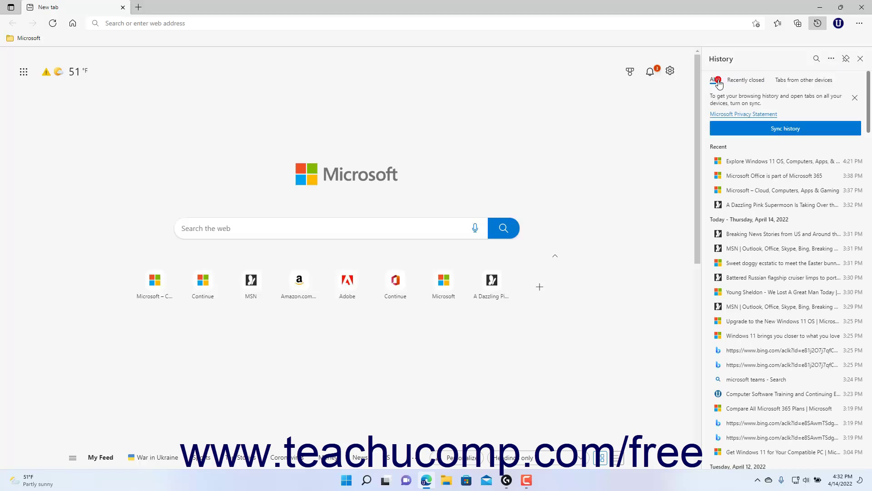
pyautogui.click(733, 80)
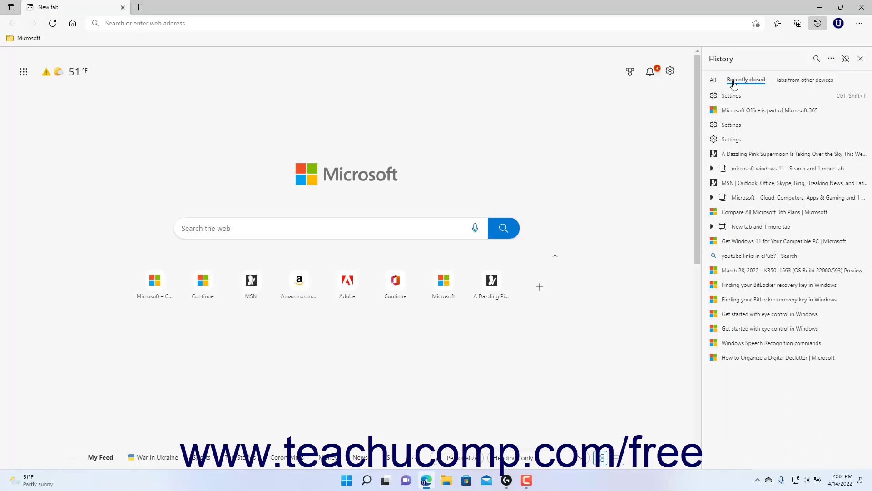
pyautogui.click(787, 84)
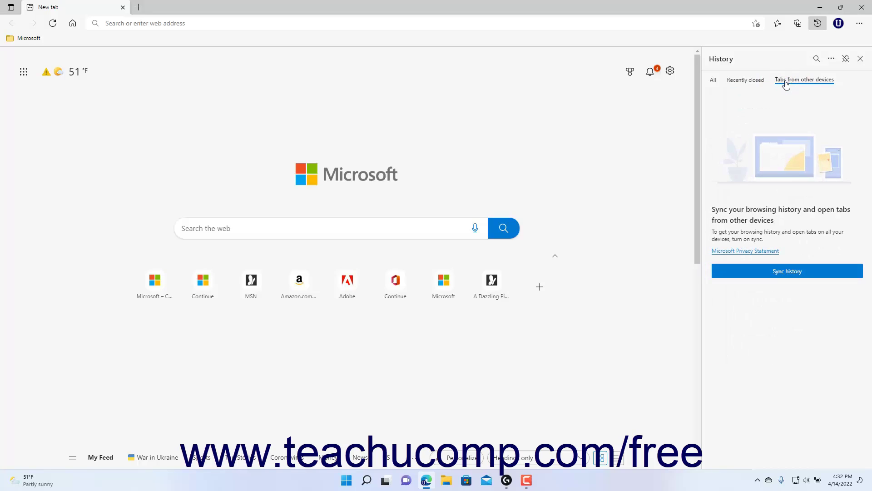
pyautogui.click(717, 87)
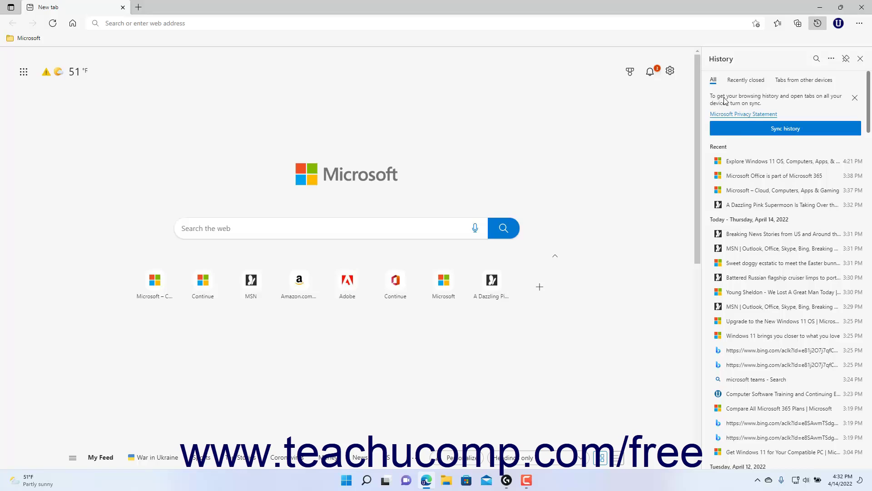
pyautogui.moveTo(784, 162)
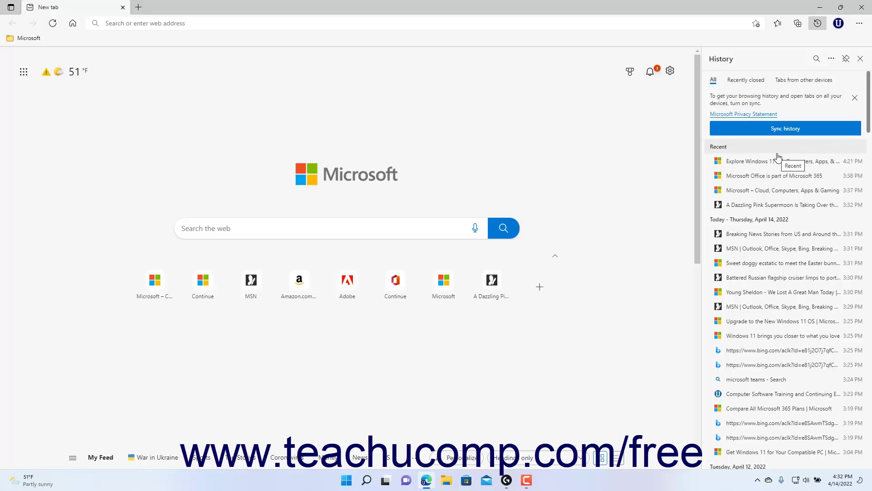
pyautogui.scroll(-3, 777, 157)
pyautogui.scroll(-5, 775, 156)
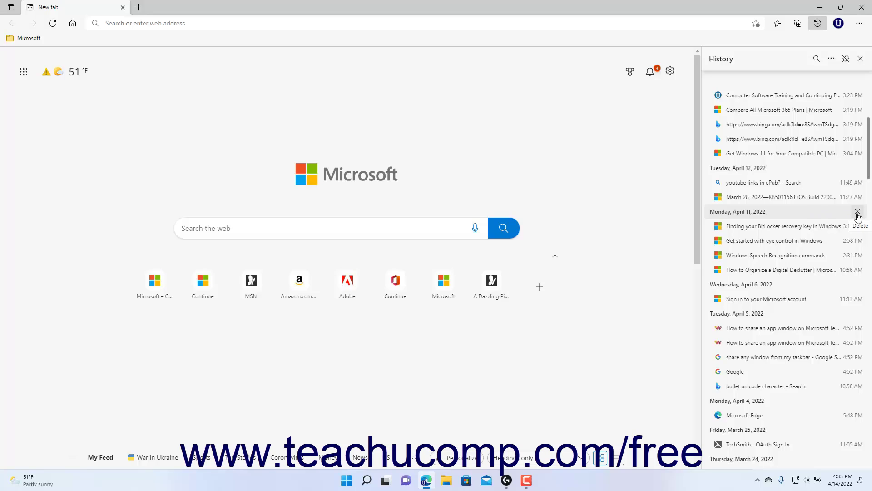
# Delete every Monday, April 11, 2022 page, then the 'youtube links in ePub?' search entry
pyautogui.click(857, 212)
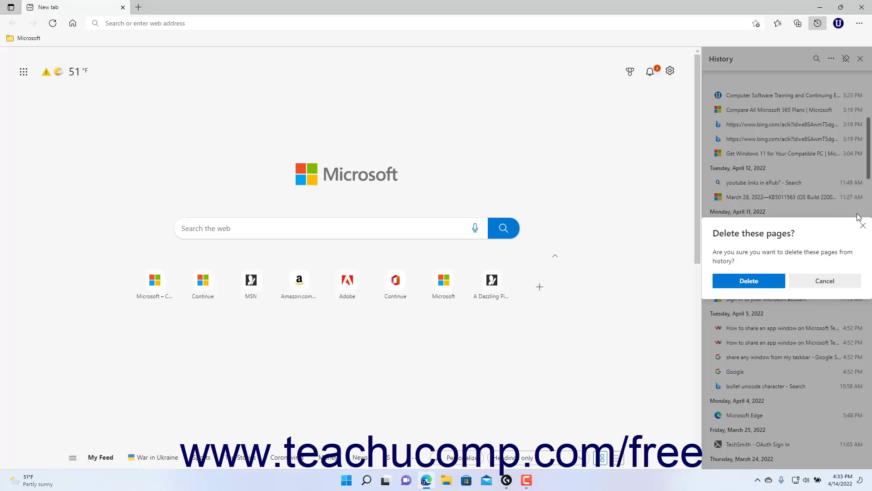
pyautogui.click(758, 287)
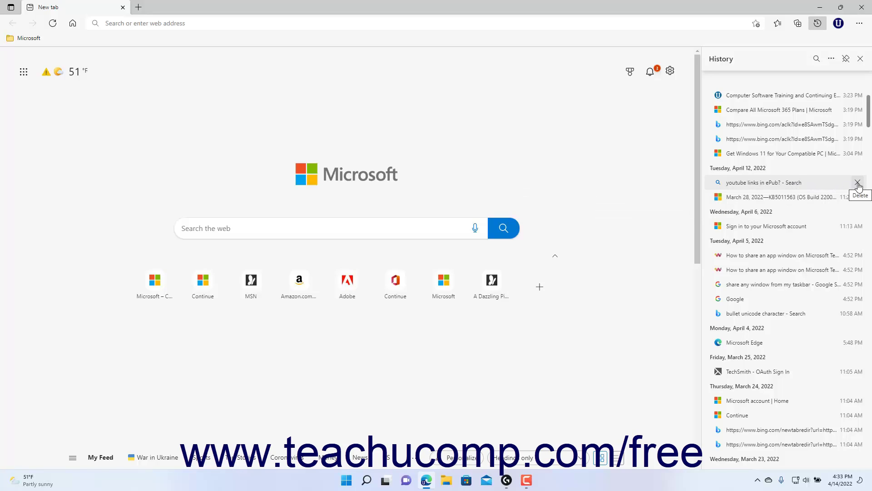
pyautogui.click(858, 182)
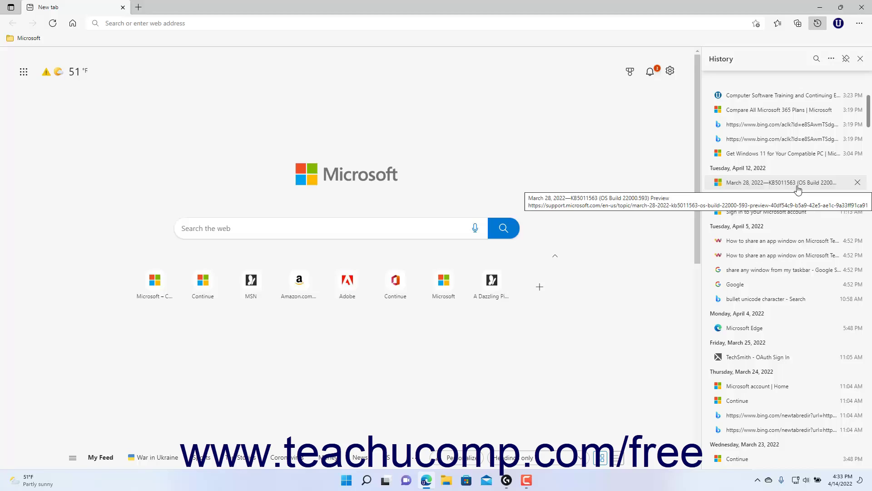
# Reopen the March 28 KB5011563 page, restore the closed Microsoft 365 Office tab, then view other-device tabs
pyautogui.click(798, 188)
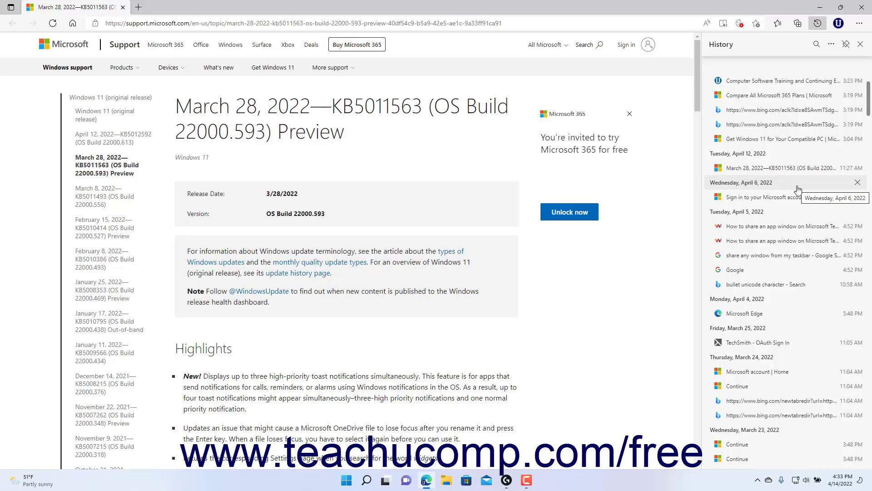
pyautogui.scroll(2, 798, 188)
pyautogui.scroll(3, 788, 140)
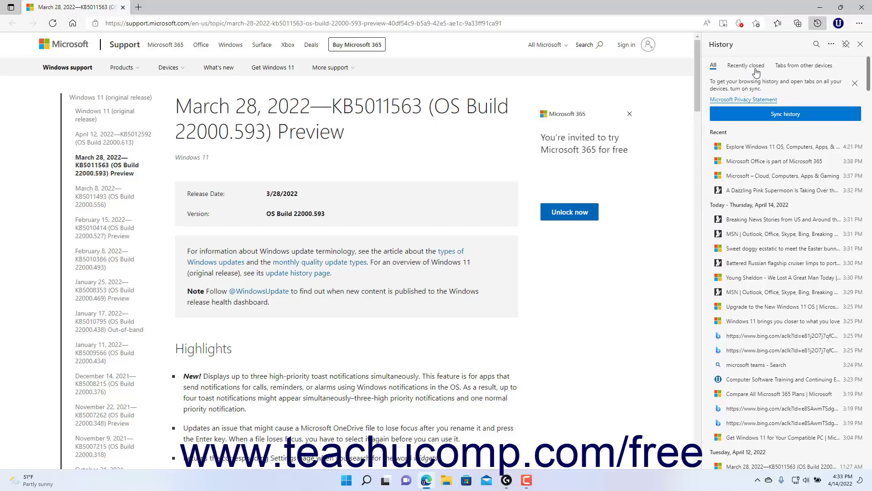
pyautogui.click(755, 69)
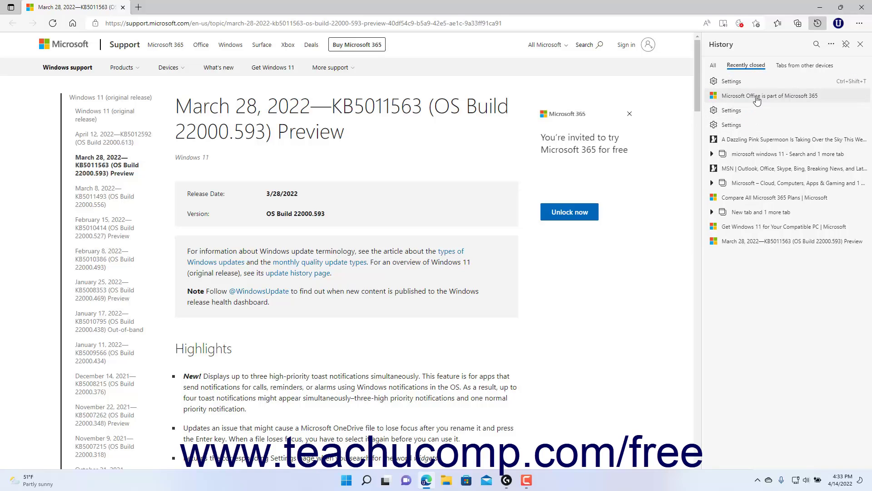
pyautogui.click(757, 96)
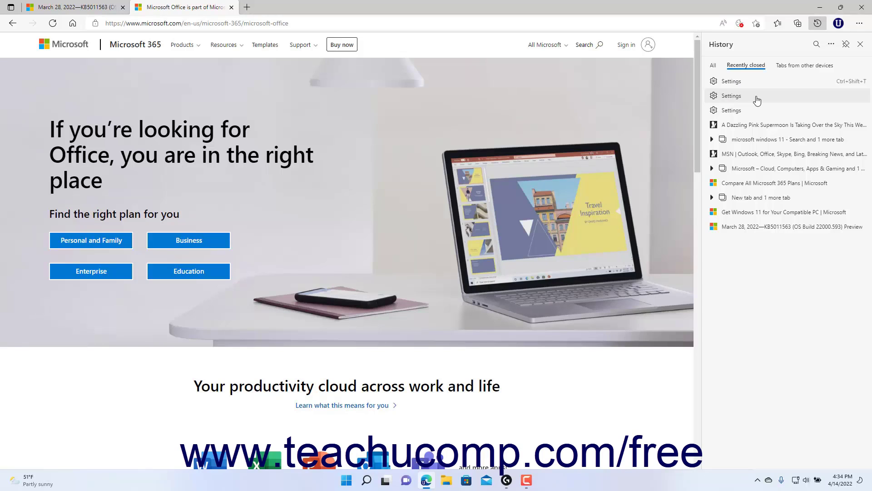
pyautogui.click(787, 65)
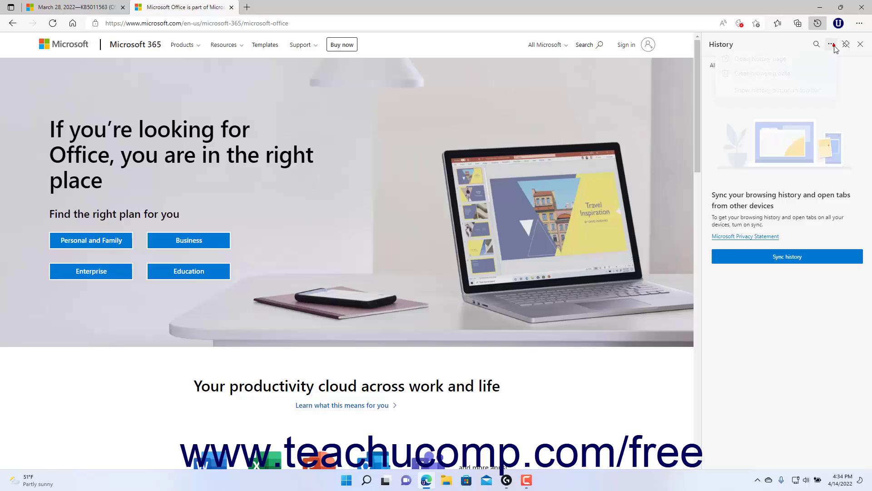
# Choose Clear browsing data from the History pane's More options menu
pyautogui.click(832, 45)
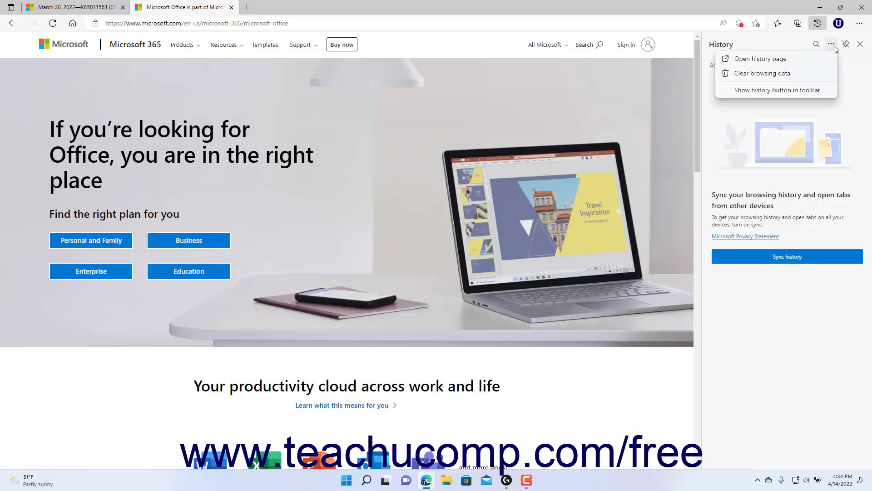
pyautogui.click(798, 74)
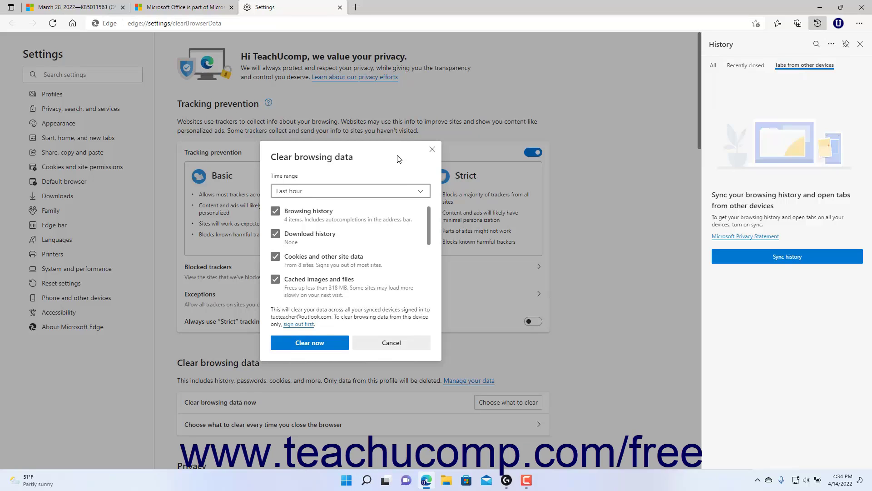
pyautogui.click(421, 193)
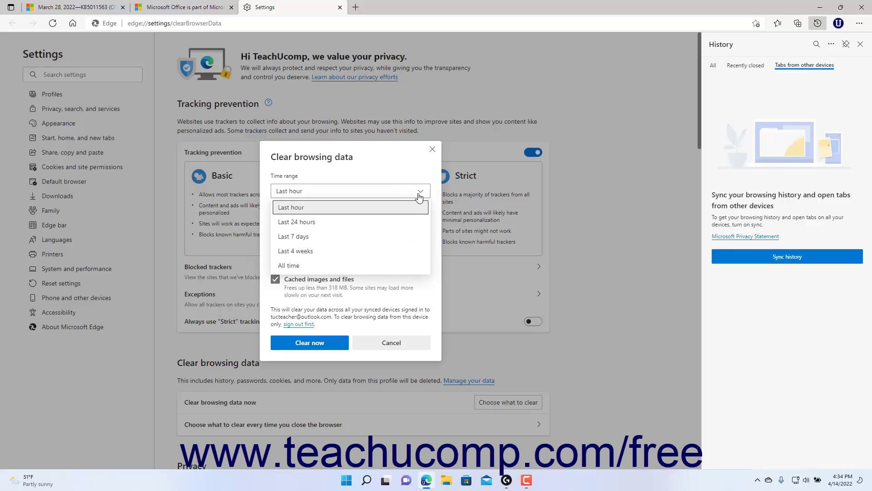
pyautogui.click(370, 265)
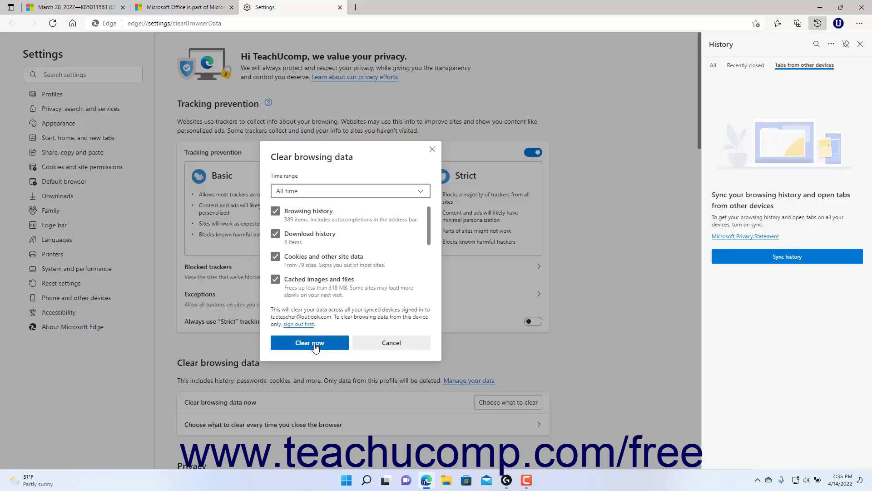
pyautogui.click(417, 194)
pyautogui.click(407, 206)
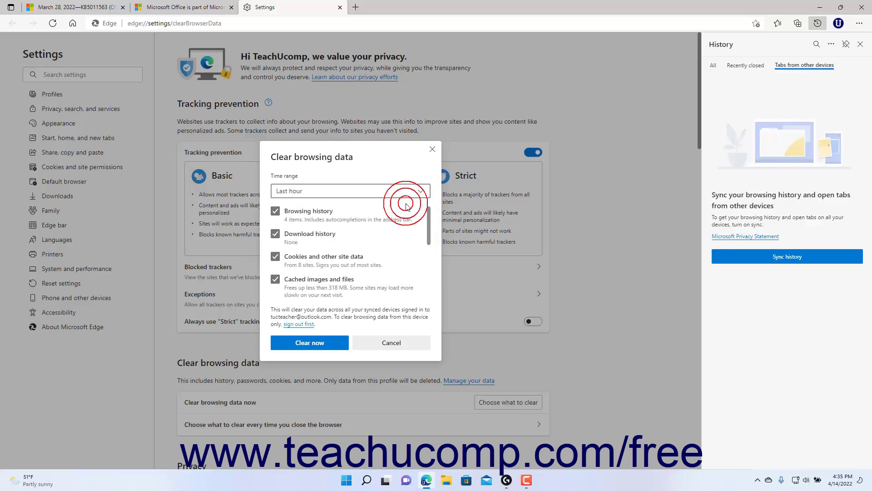